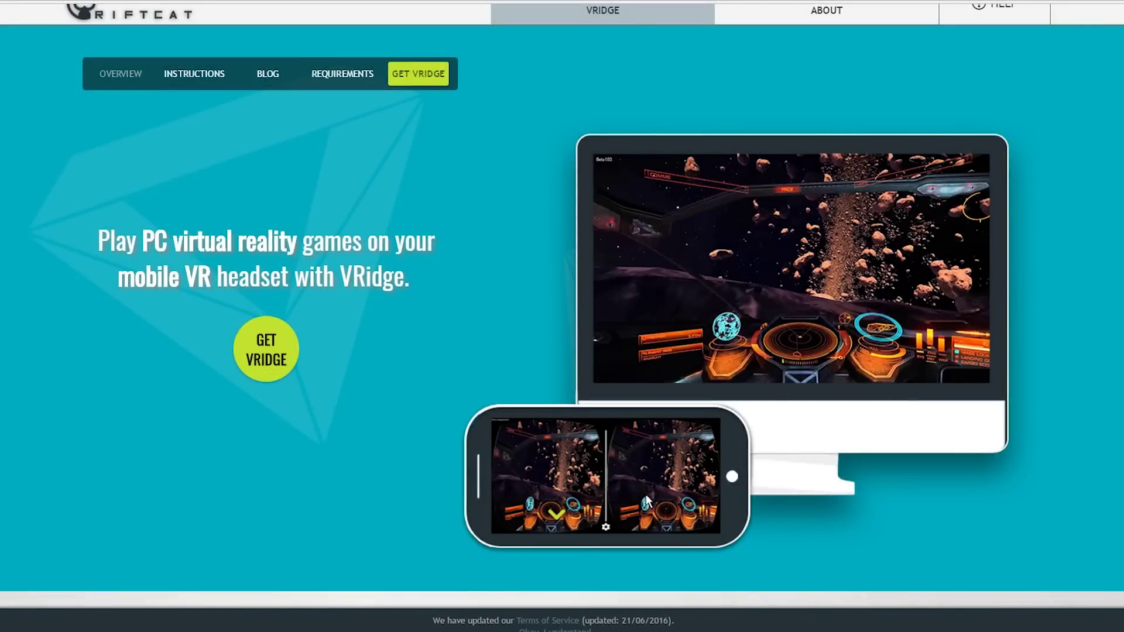
Step down through the VRidge website sections to the affordable-headset part.
left_click(553, 517)
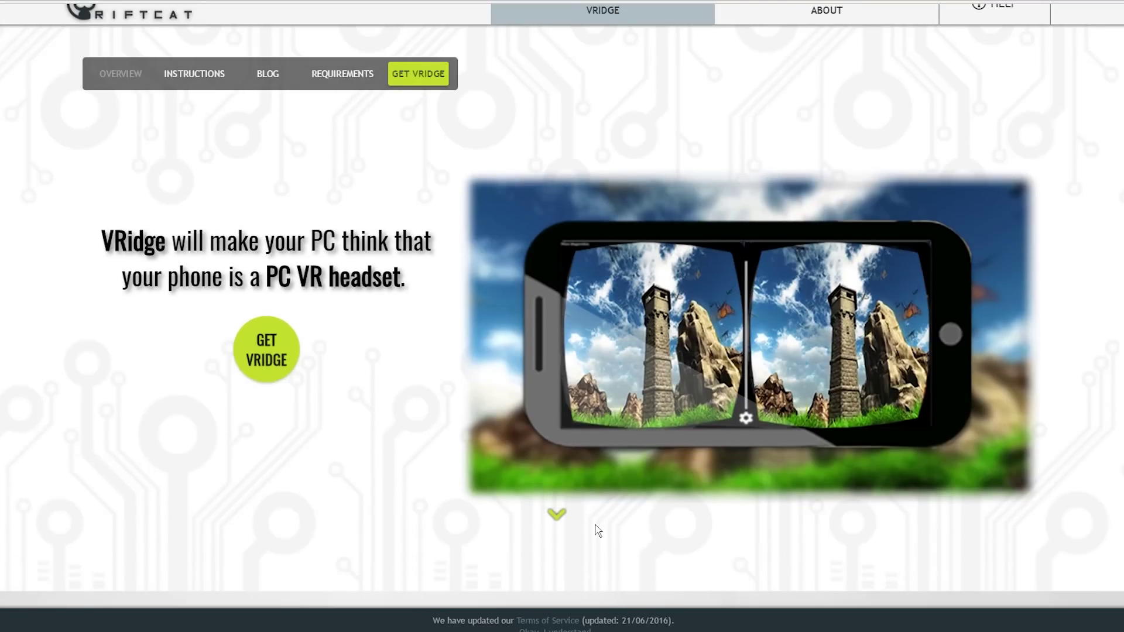
left_click(561, 512)
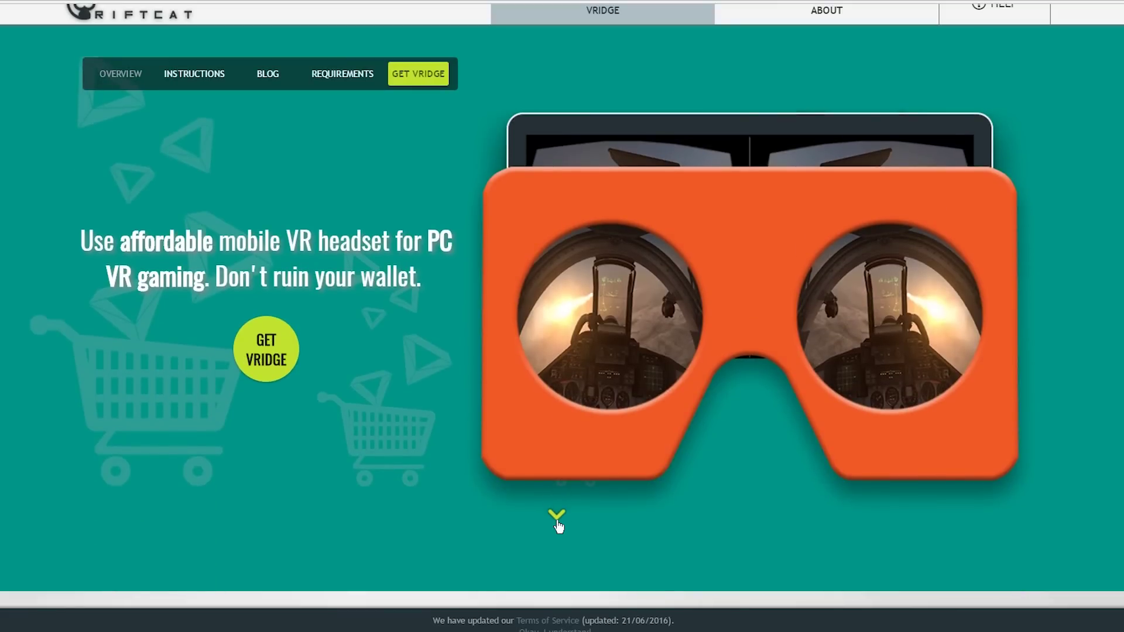
left_click(557, 522)
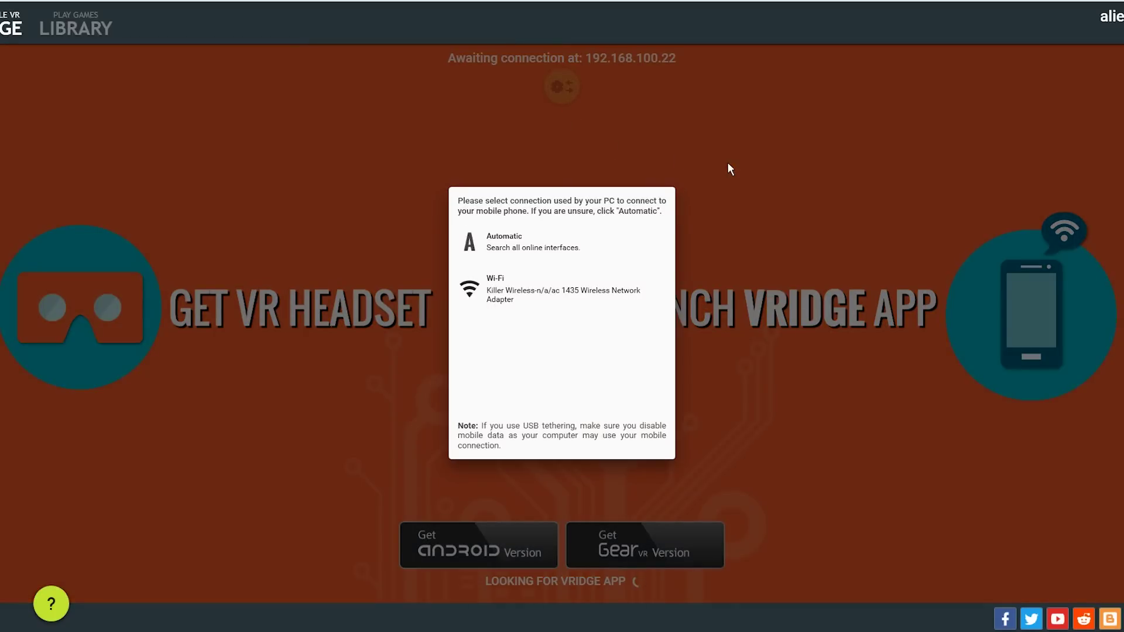
Choose the Wi-Fi (Killer Wireless) connection so the PC awaits the phone at 192.168.1.109.
left_click(601, 292)
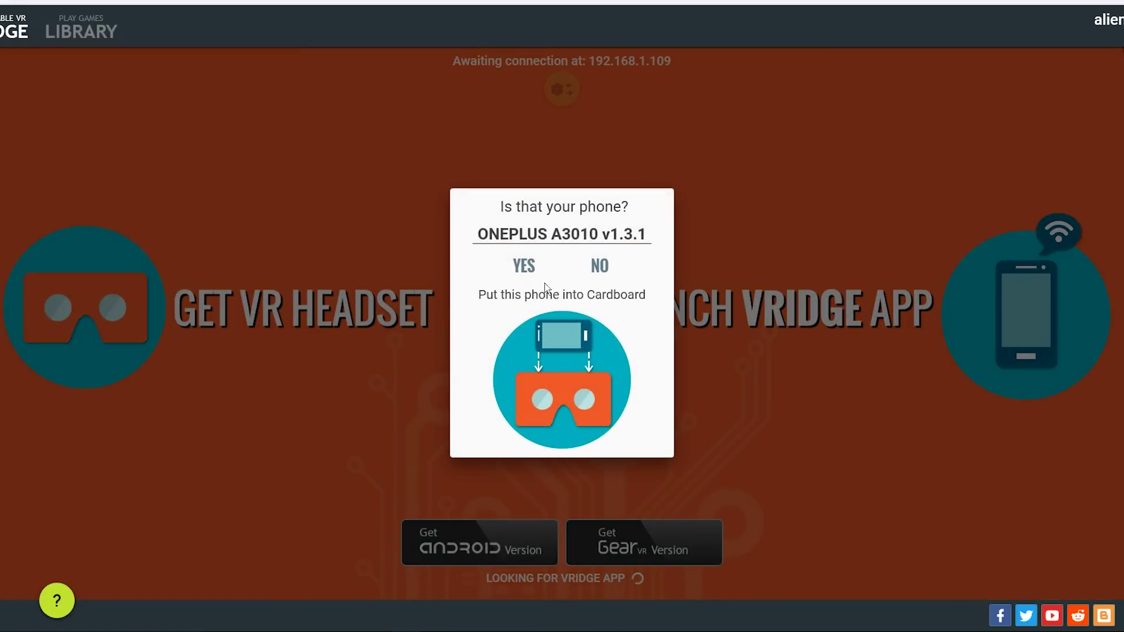